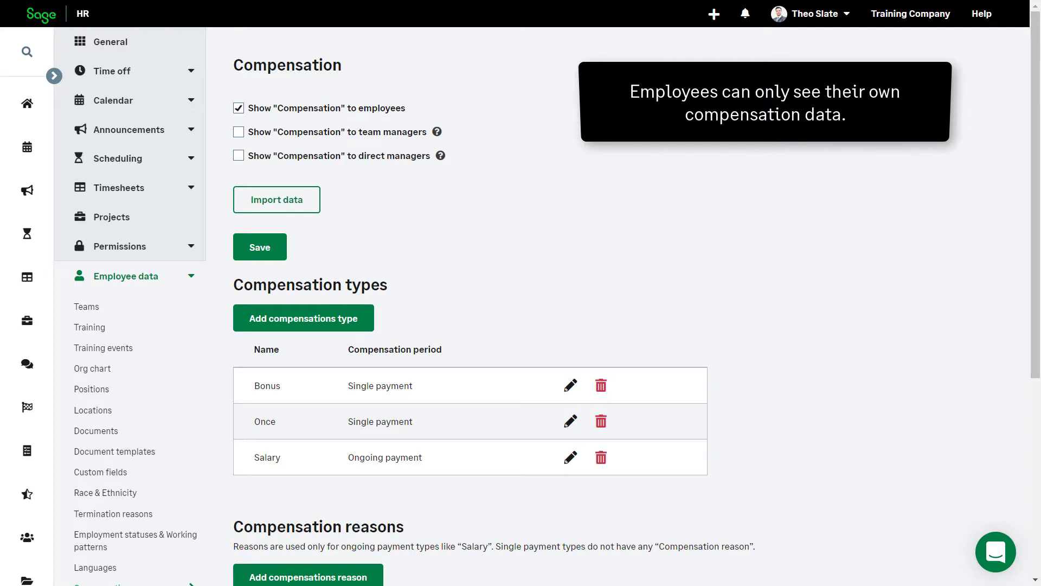
Enable showing compensation to both team managers and direct managers
{"action": "left_click", "coordinate": [239, 134]}
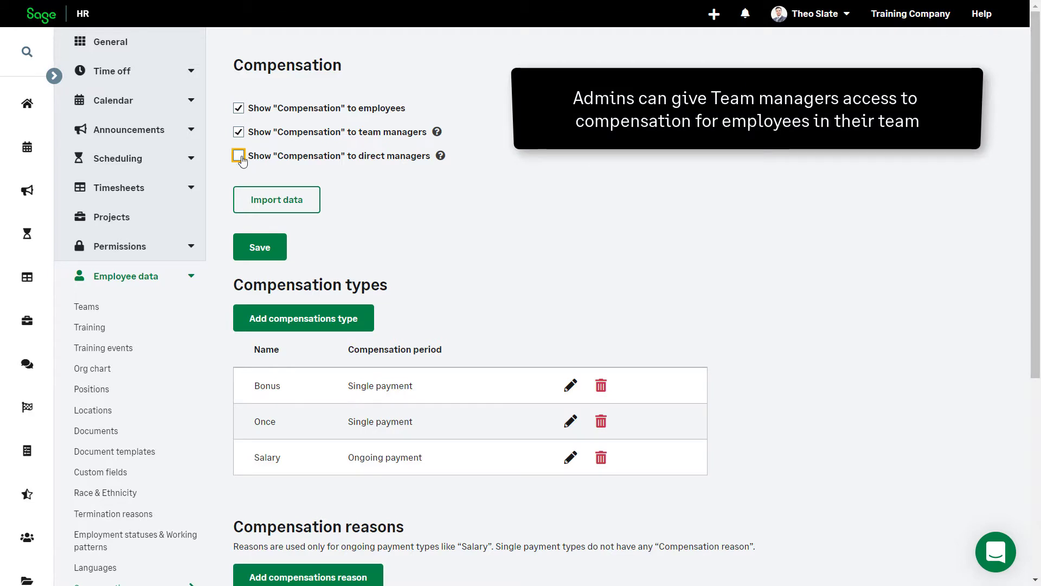
{"action": "left_click", "coordinate": [239, 157]}
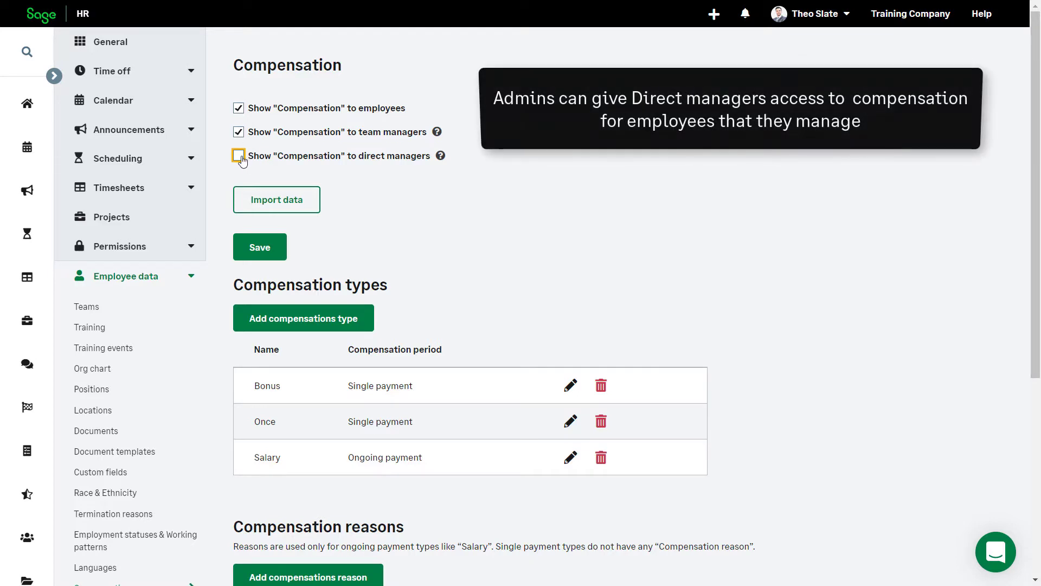
{"action": "left_click", "coordinate": [240, 157]}
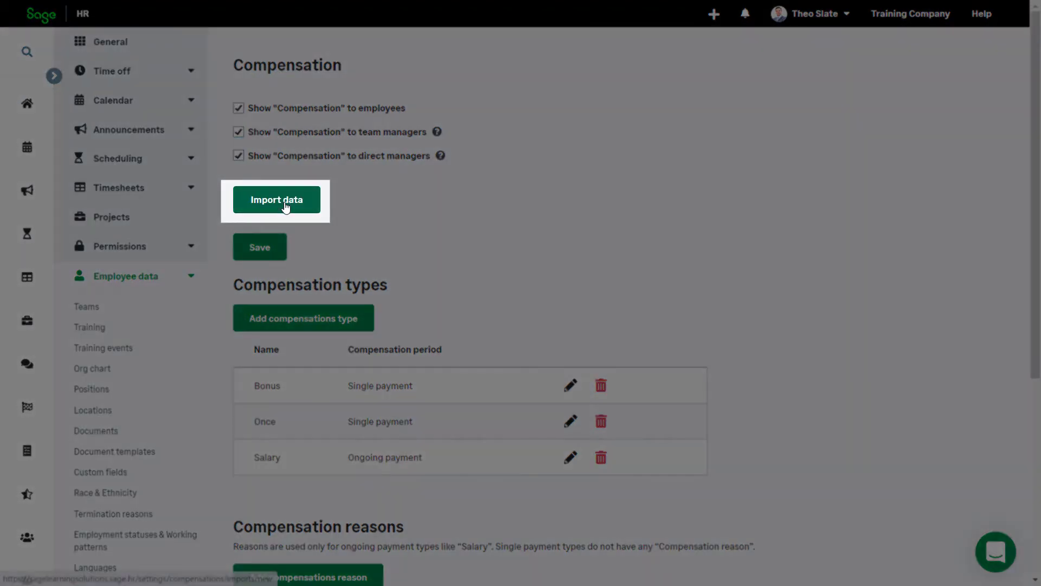
Download the compensation import template without importing a file, and save the compensation visibility settings
{"action": "left_click", "coordinate": [286, 207]}
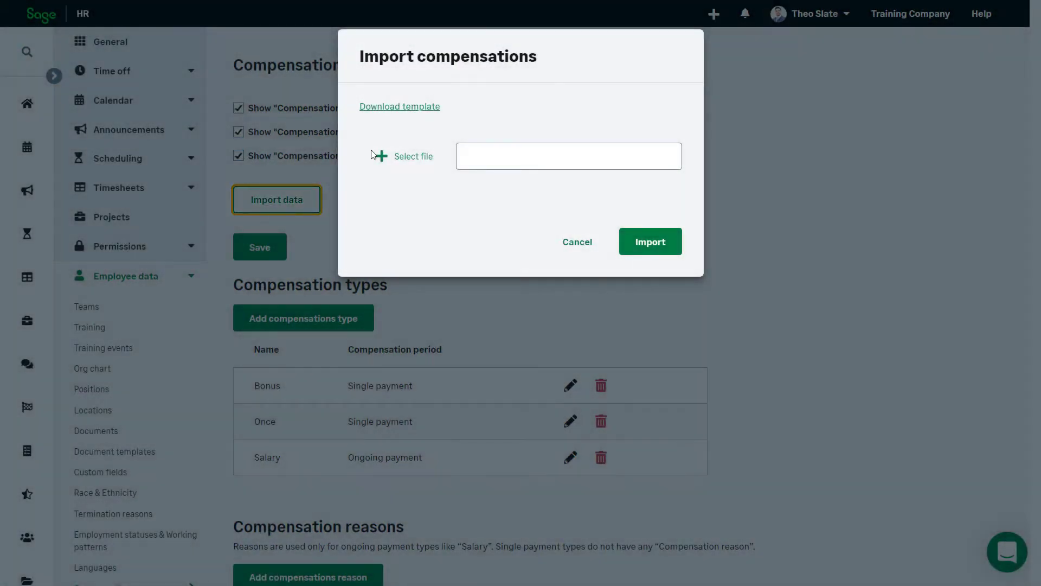
{"action": "left_click", "coordinate": [426, 107]}
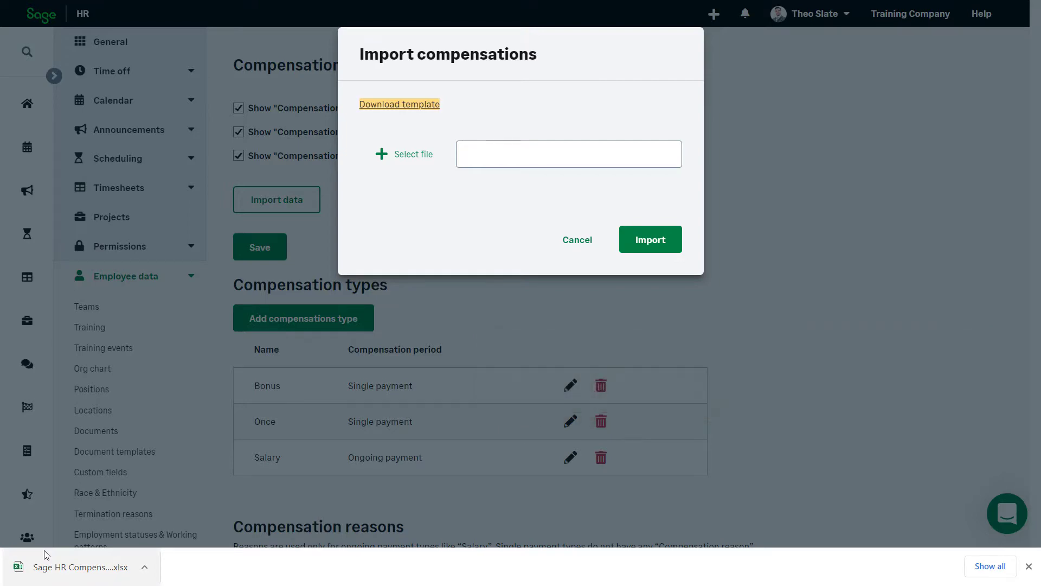
{"action": "left_click", "coordinate": [579, 242]}
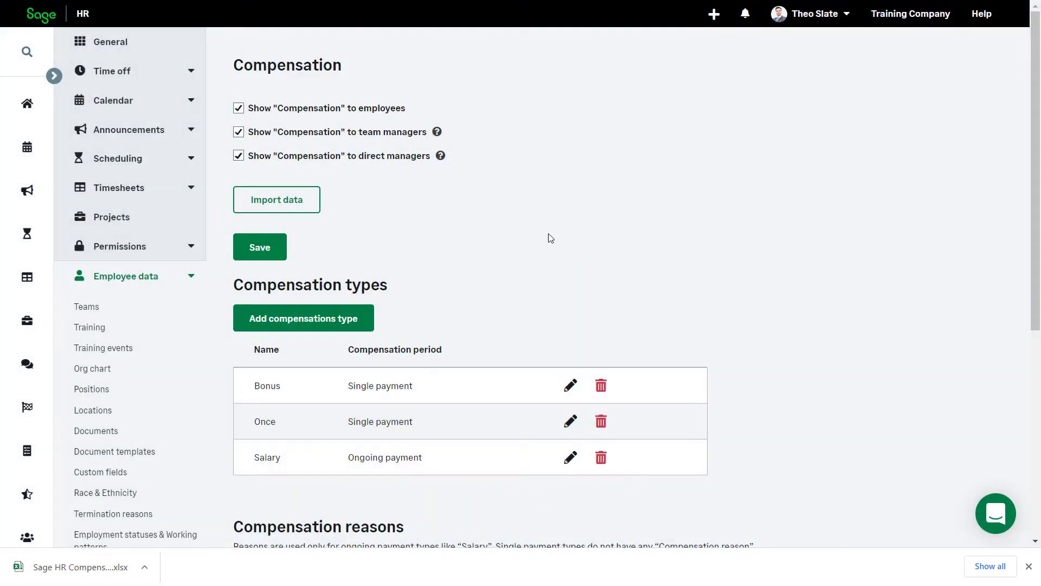
{"action": "left_click", "coordinate": [268, 250]}
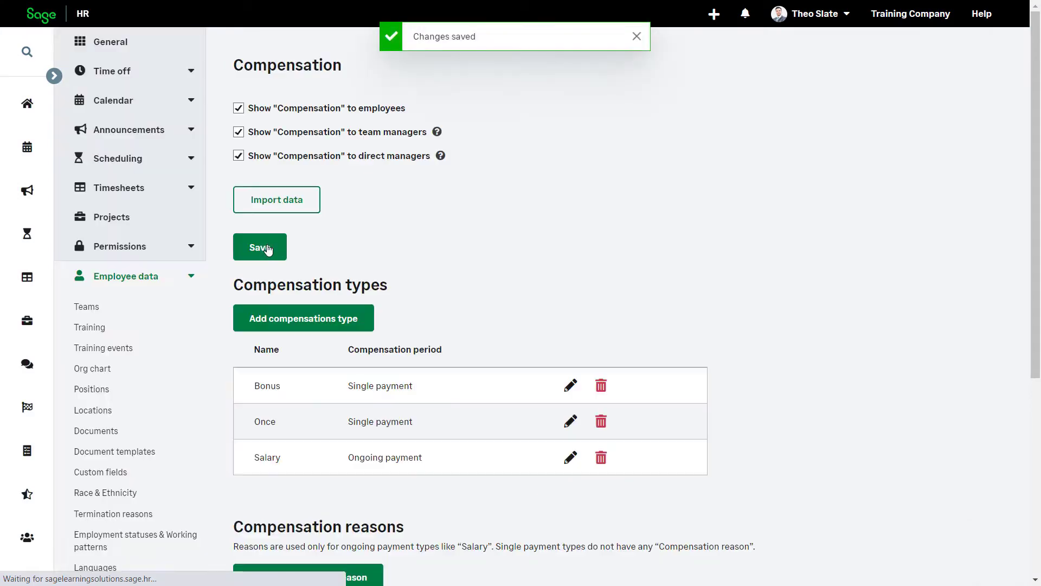
{"action": "scroll", "coordinate": [323, 124], "scroll_direction": "down", "scroll_amount": 3}
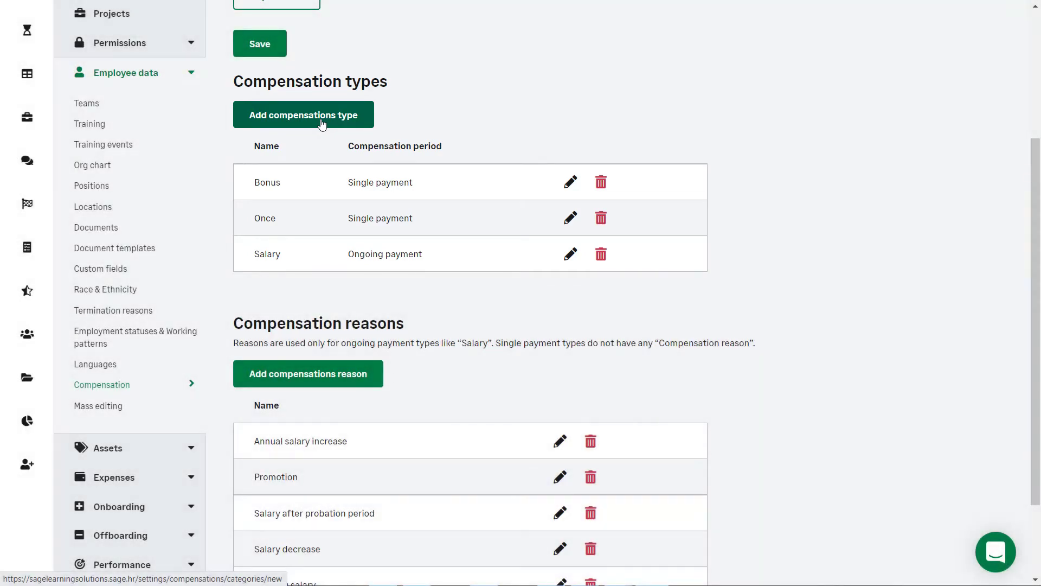
{"action": "left_click", "coordinate": [322, 123]}
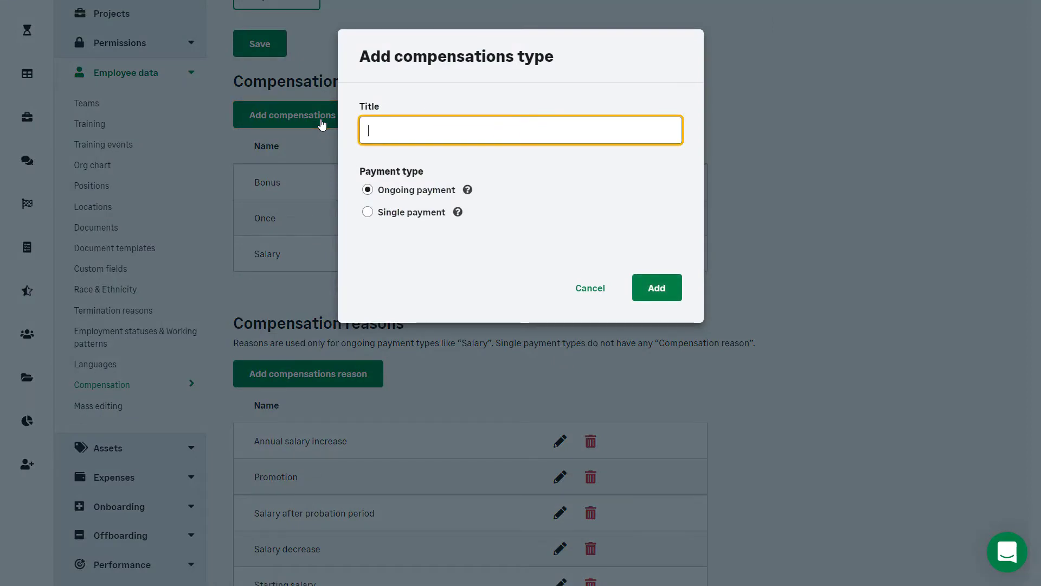
{"action": "left_click", "coordinate": [395, 212]}
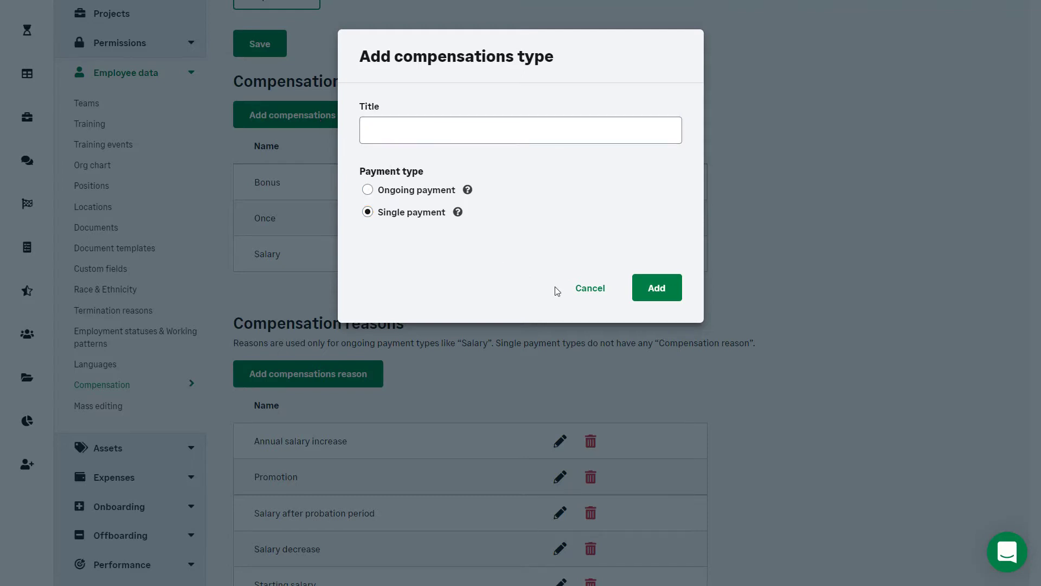
{"action": "left_click", "coordinate": [591, 288]}
Add a compensation reason titled "Adjustment"
{"action": "scroll", "coordinate": [598, 291], "scroll_direction": "down", "scroll_amount": 2}
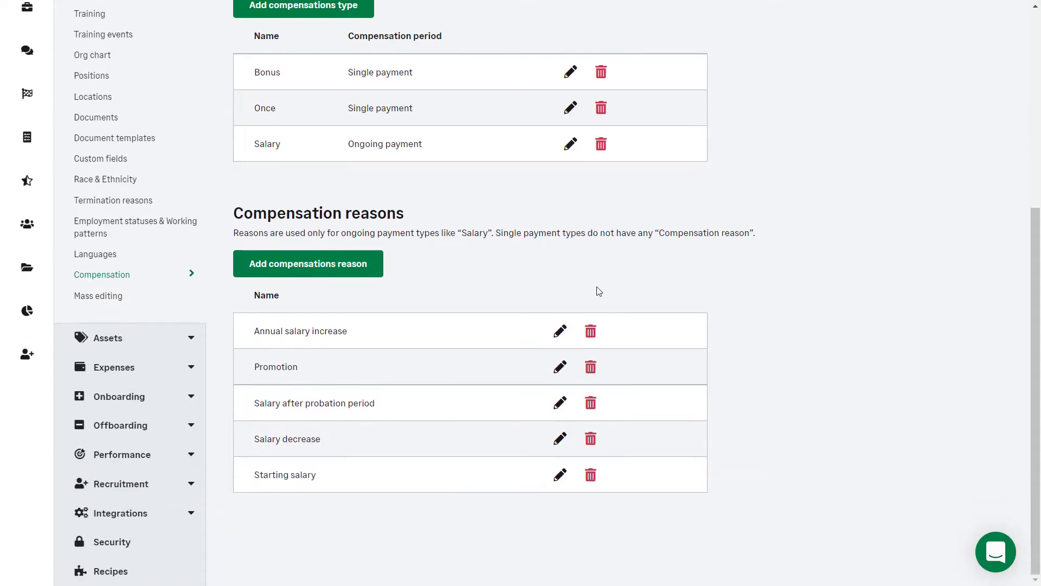
{"action": "left_click", "coordinate": [292, 266]}
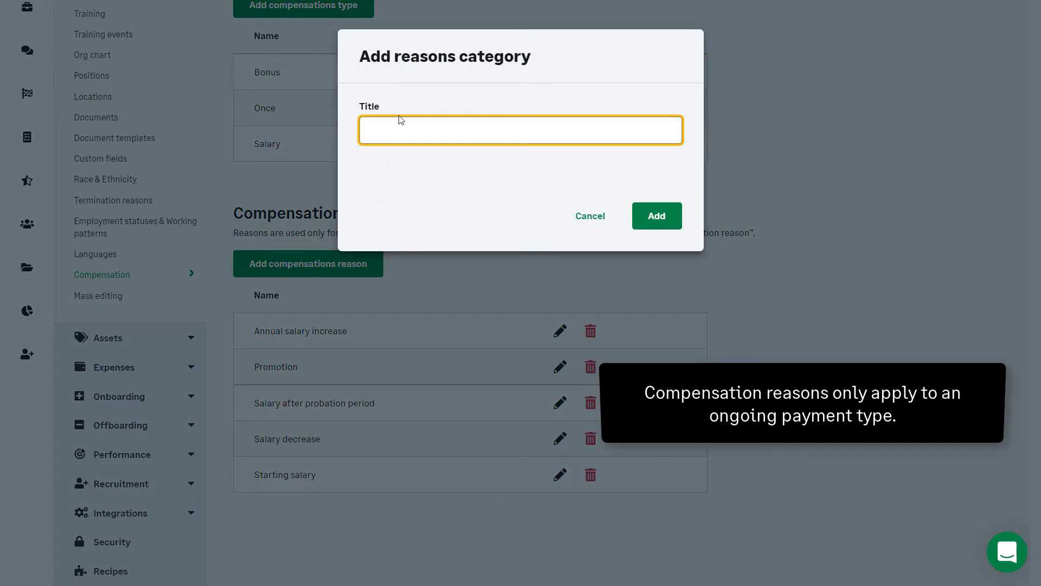
{"action": "type", "text": "Adjustment"}
{"action": "left_click", "coordinate": [650, 216]}
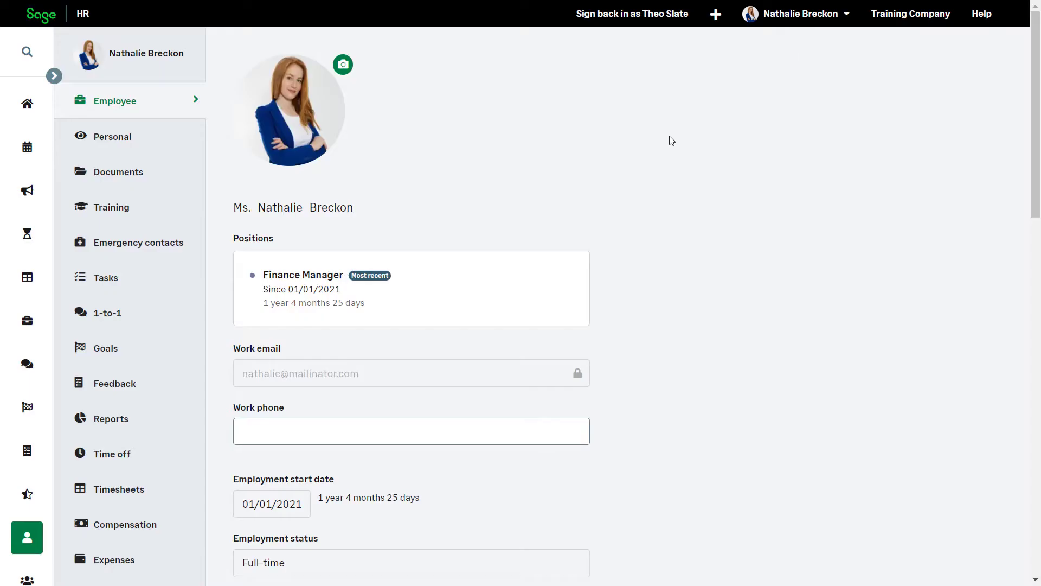
View the compensation history and chart on the Finance Manager's own profile
{"action": "scroll", "coordinate": [669, 139], "scroll_direction": "down", "scroll_amount": 3}
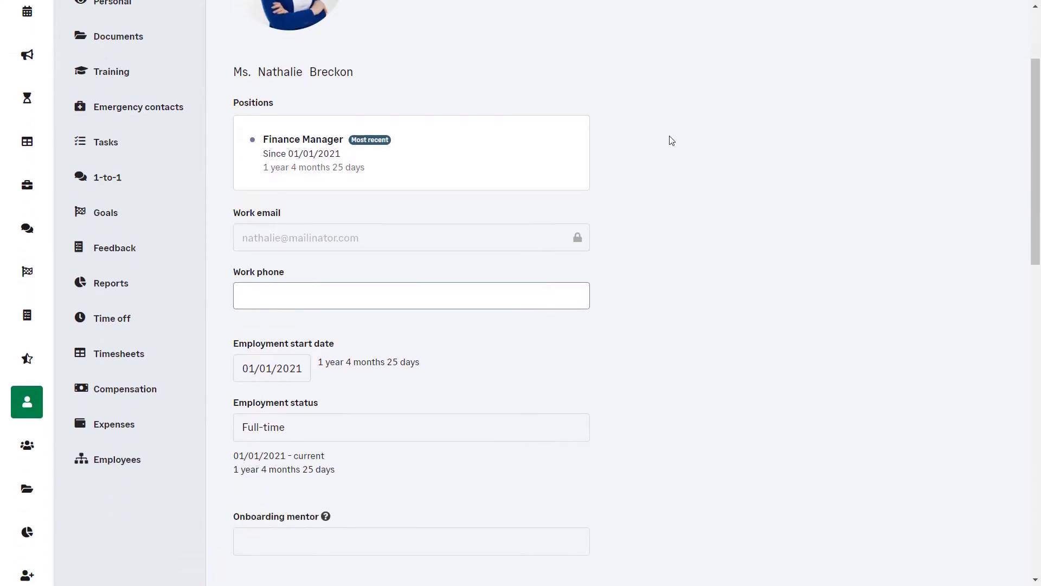
{"action": "scroll", "coordinate": [428, 176], "scroll_direction": "down", "scroll_amount": 3}
{"action": "left_click", "coordinate": [146, 269]}
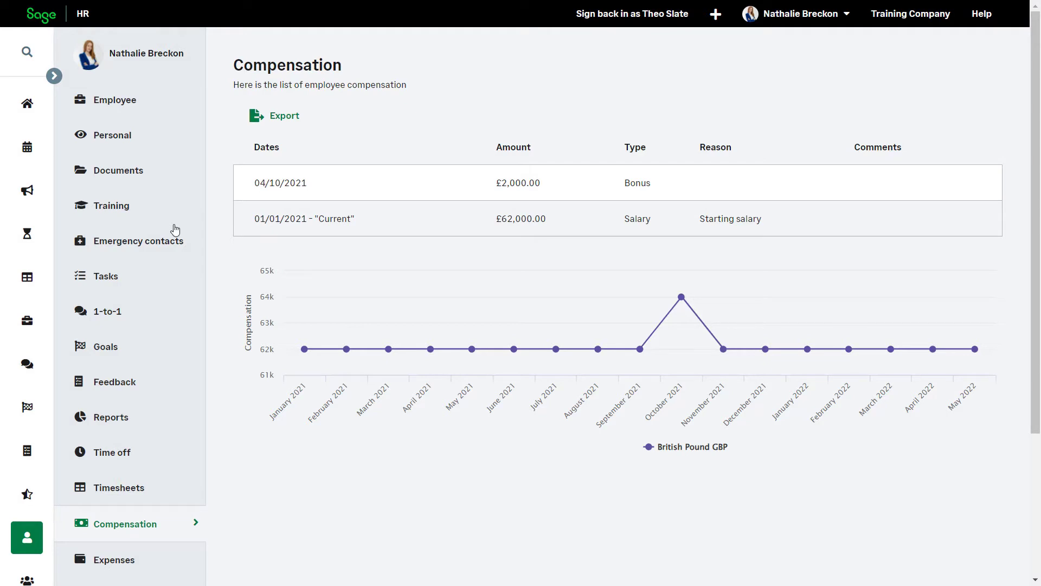
Find the Finance admin's profile in the employee directory and view that employee's compensation
{"action": "scroll", "coordinate": [27, 282], "scroll_direction": "down", "scroll_amount": 3}
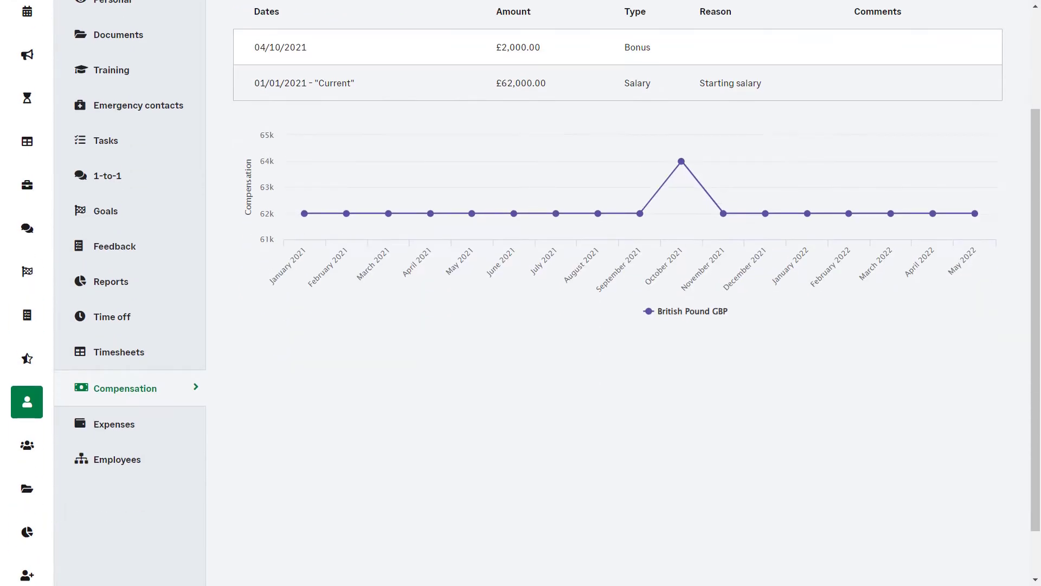
{"action": "left_click", "coordinate": [34, 453]}
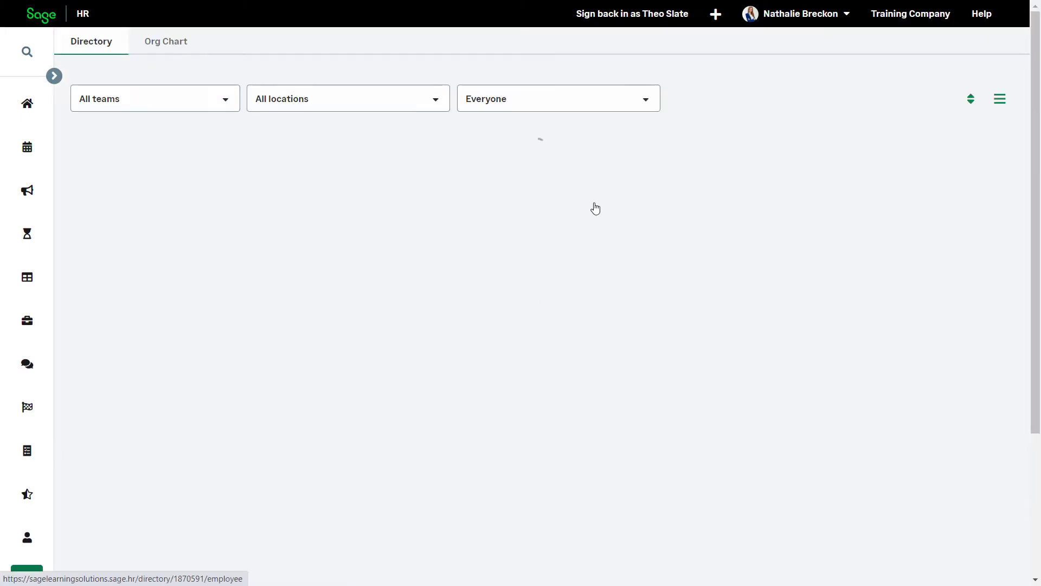
{"action": "left_click", "coordinate": [634, 208]}
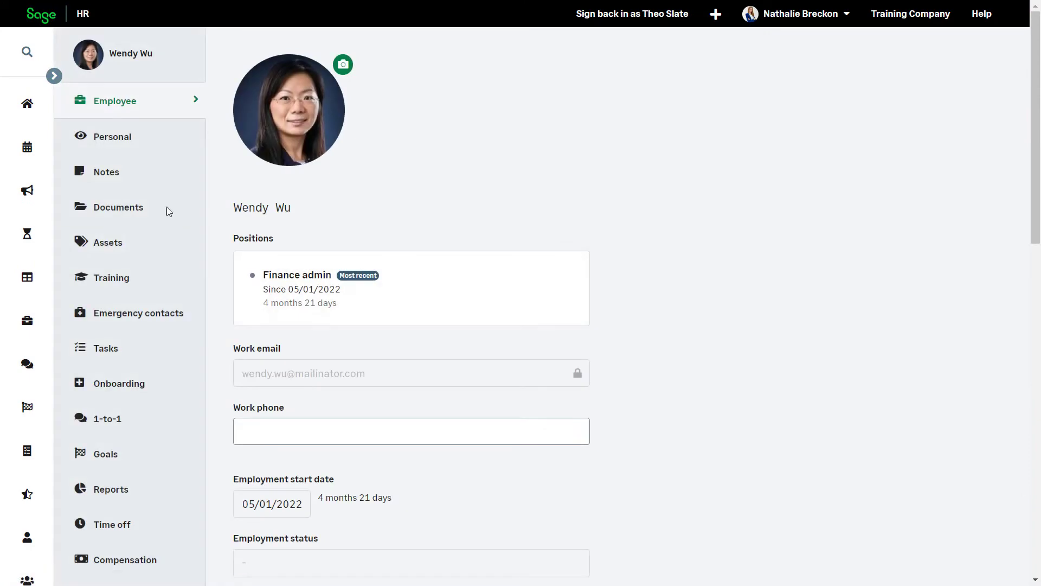
{"action": "scroll", "coordinate": [167, 384], "scroll_direction": "down", "scroll_amount": 5}
{"action": "left_click", "coordinate": [135, 211]}
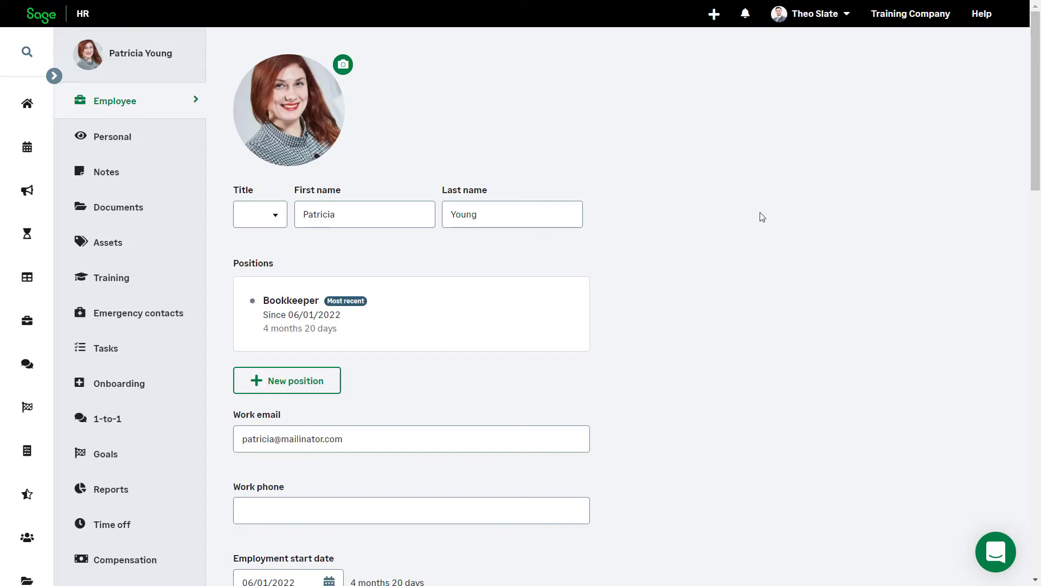
{"action": "scroll", "coordinate": [748, 228], "scroll_direction": "down", "scroll_amount": 4}
{"action": "left_click", "coordinate": [120, 356]}
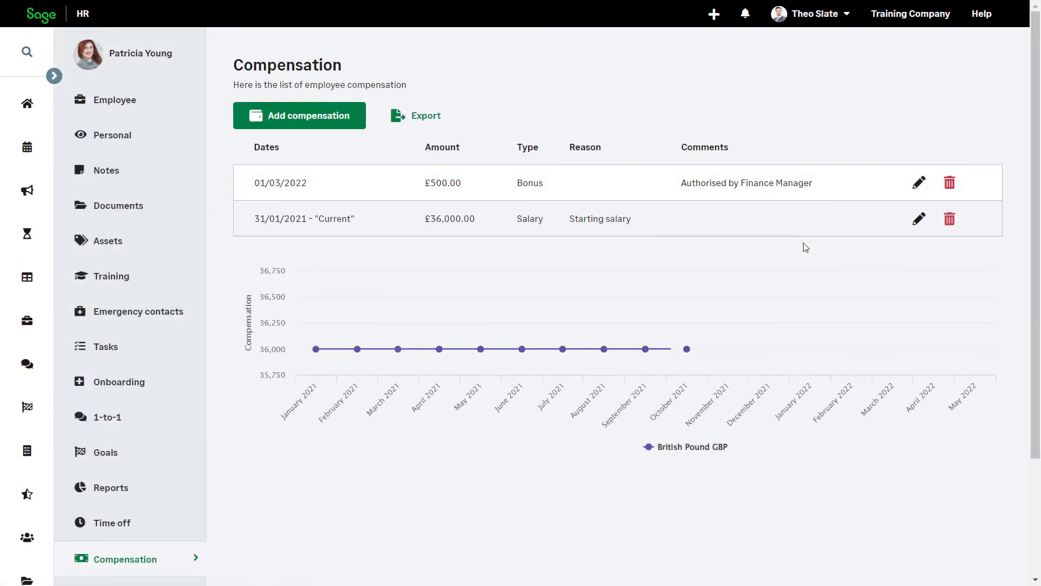
{"action": "left_click", "coordinate": [293, 115]}
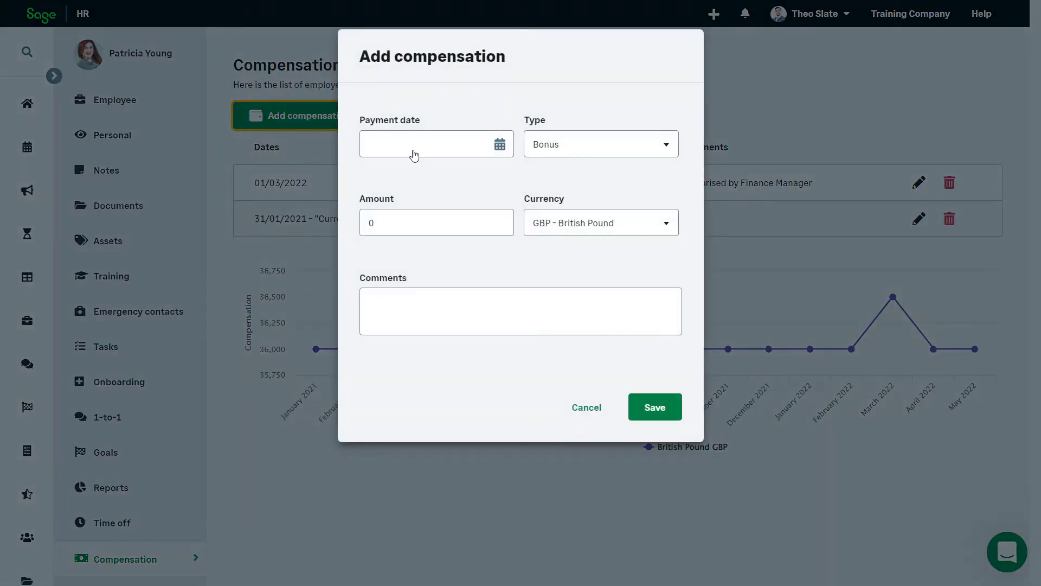
{"action": "left_click", "coordinate": [441, 155]}
{"action": "left_click", "coordinate": [488, 198]}
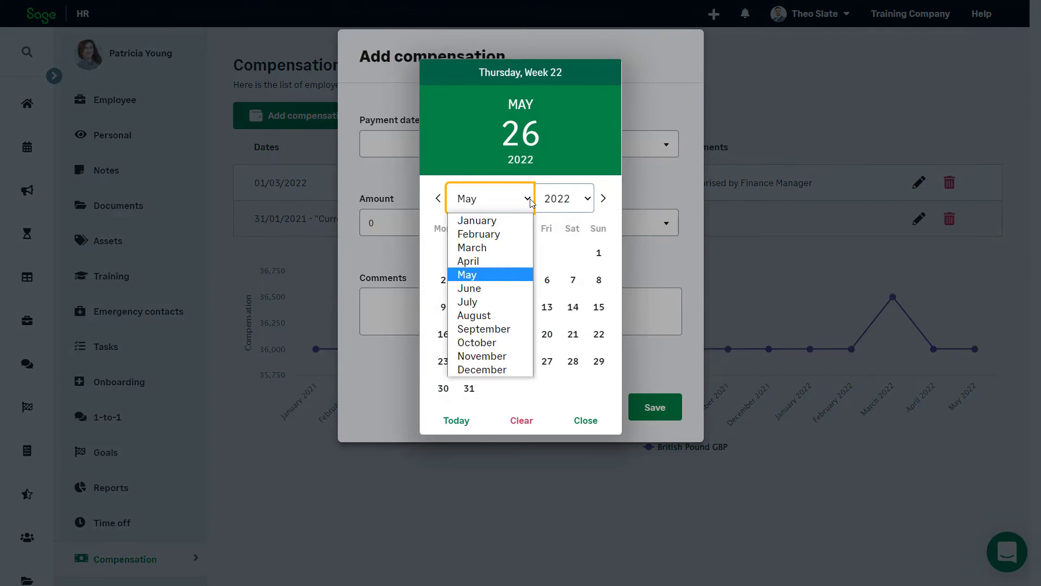
{"action": "left_click", "coordinate": [500, 293]}
{"action": "left_click", "coordinate": [495, 253]}
{"action": "left_click", "coordinate": [563, 144]}
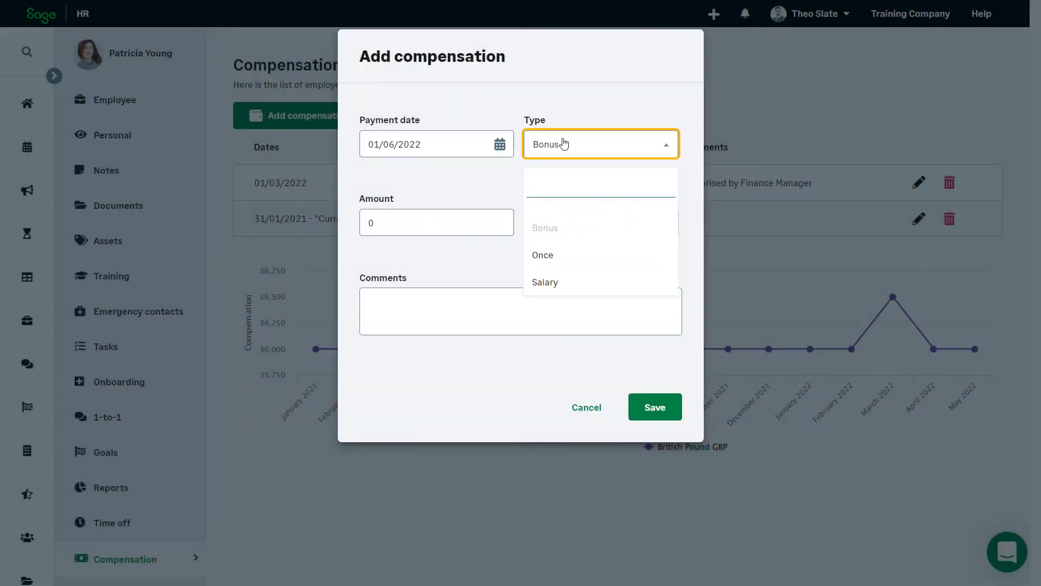
{"action": "left_click", "coordinate": [564, 144]}
Set the bonus amount to 500.00, add the comment "Authorised by Finance Manager" and save the entry
{"action": "left_click", "coordinate": [407, 221]}
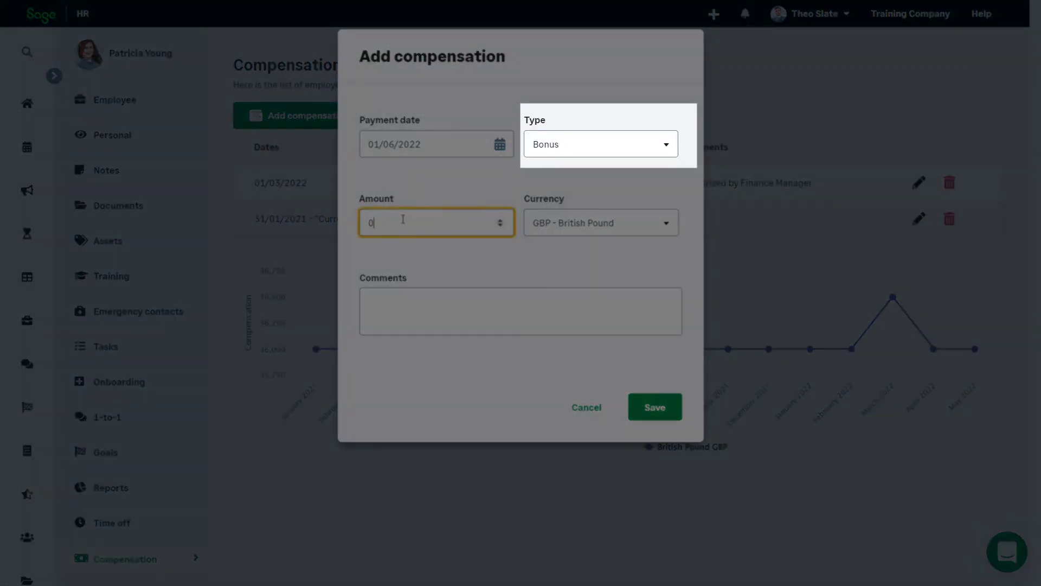
{"action": "left_click_drag", "start_coordinate": [401, 221], "coordinate": [365, 220]}
{"action": "type", "text": "500.00"}
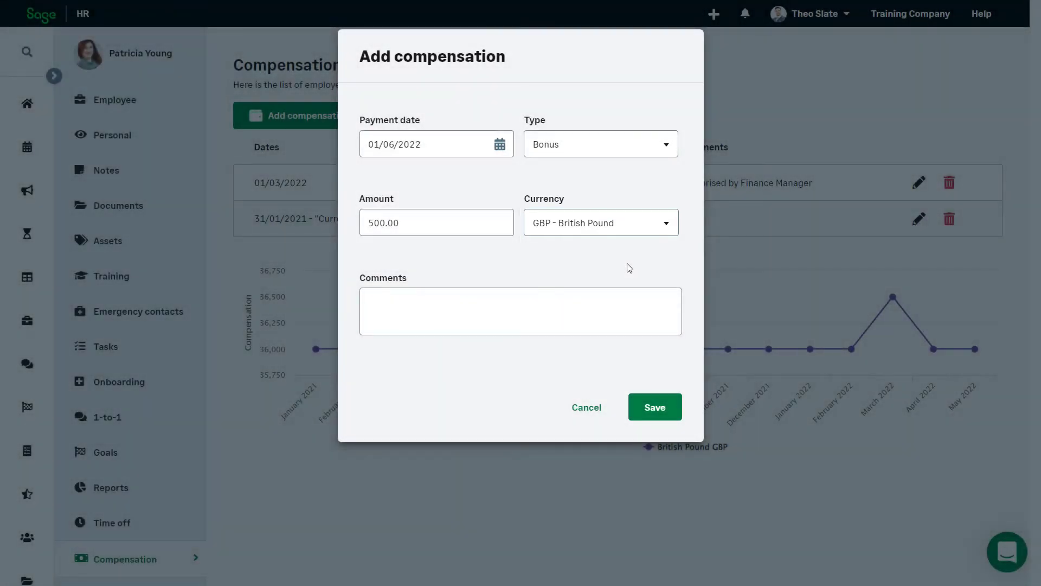
{"action": "left_click", "coordinate": [425, 302]}
{"action": "type", "text": "Authorised by Finance"}
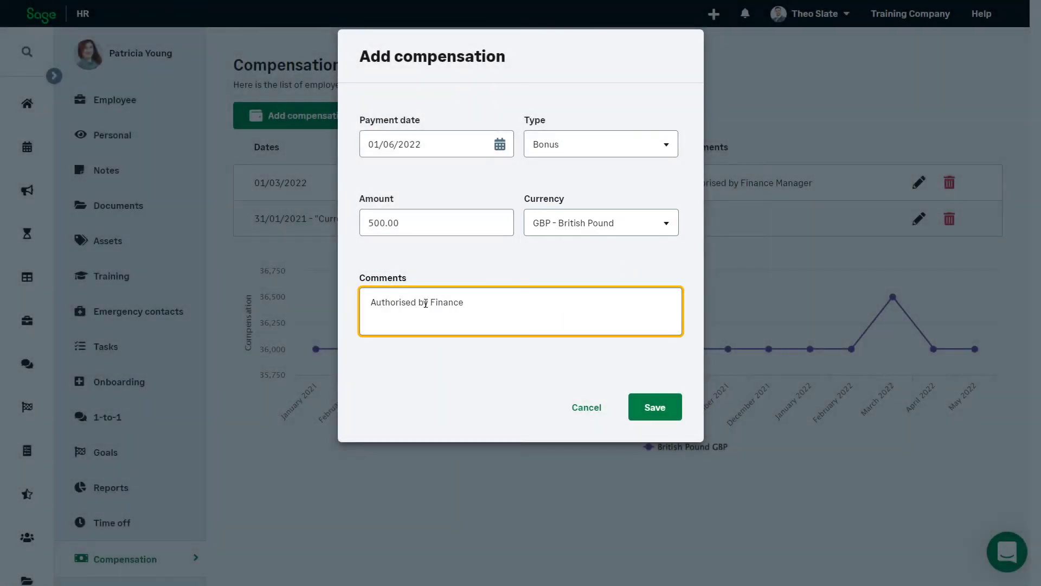
{"action": "type", "text": " Manager"}
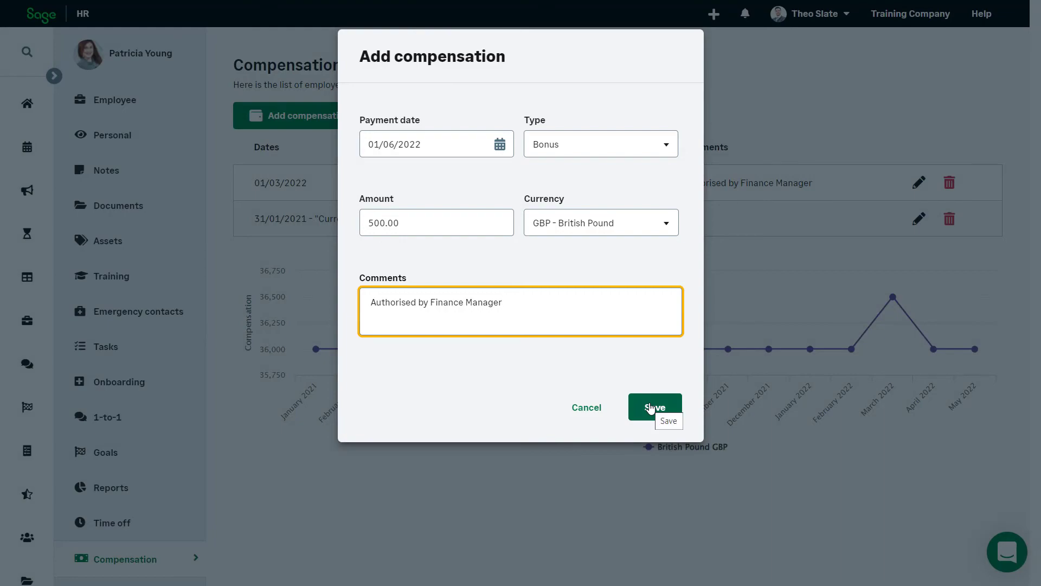
{"action": "left_click", "coordinate": [650, 408]}
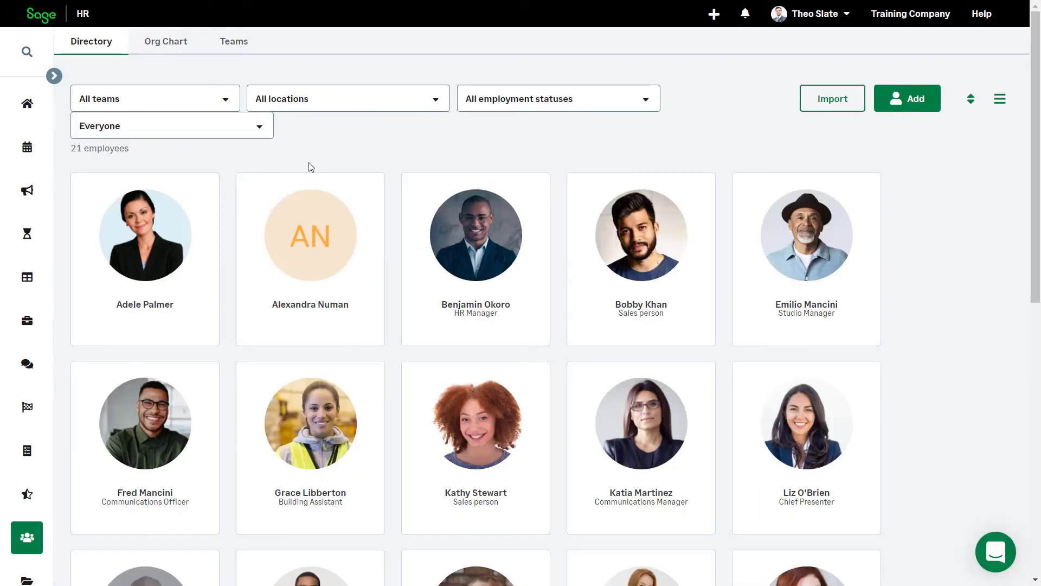
Open the compensation page of the Sales person in the directory's second row
{"action": "left_click", "coordinate": [486, 435]}
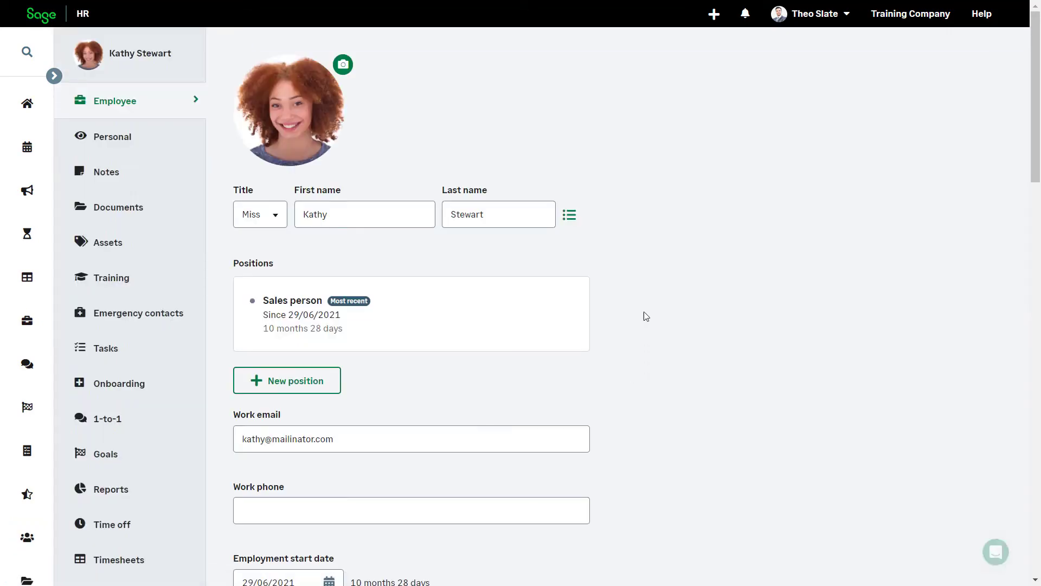
{"action": "scroll", "coordinate": [644, 314], "scroll_direction": "down", "scroll_amount": 5}
{"action": "left_click", "coordinate": [132, 331]}
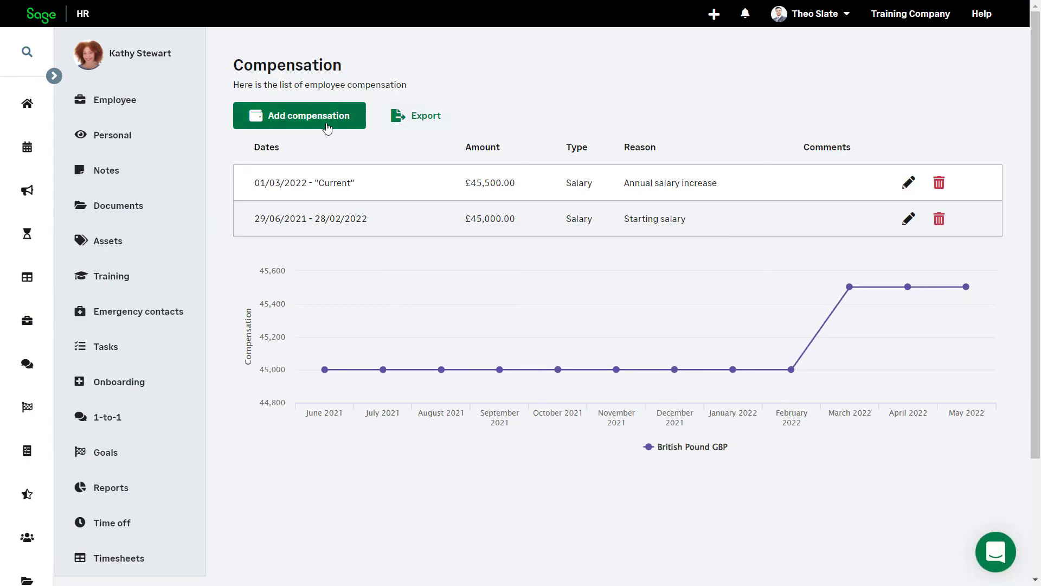
Start a new compensation entry for the Sales person dated 01/08/2022
{"action": "left_click", "coordinate": [306, 124]}
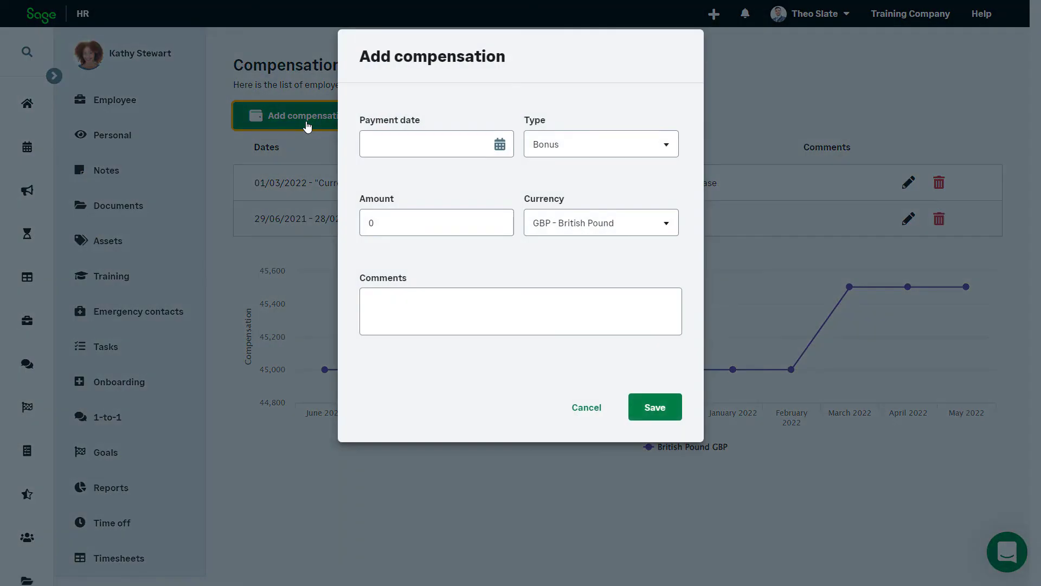
{"action": "left_click", "coordinate": [497, 150]}
{"action": "left_click", "coordinate": [522, 201]}
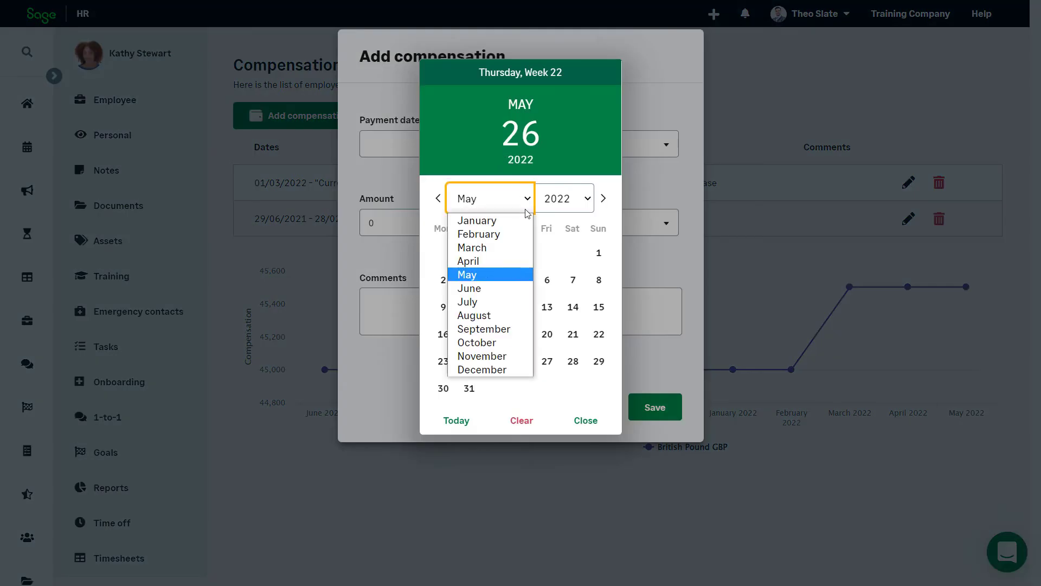
{"action": "left_click", "coordinate": [485, 315]}
{"action": "left_click", "coordinate": [443, 252]}
Set the new compensation entry's type to Salary and its amount to 50000
{"action": "left_click", "coordinate": [565, 144]}
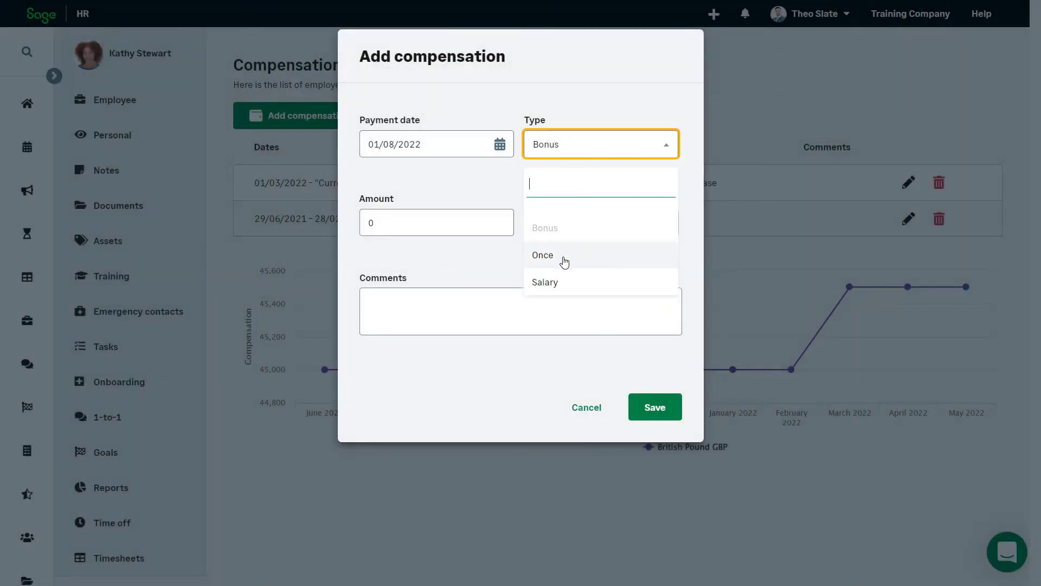
{"action": "left_click", "coordinate": [551, 291]}
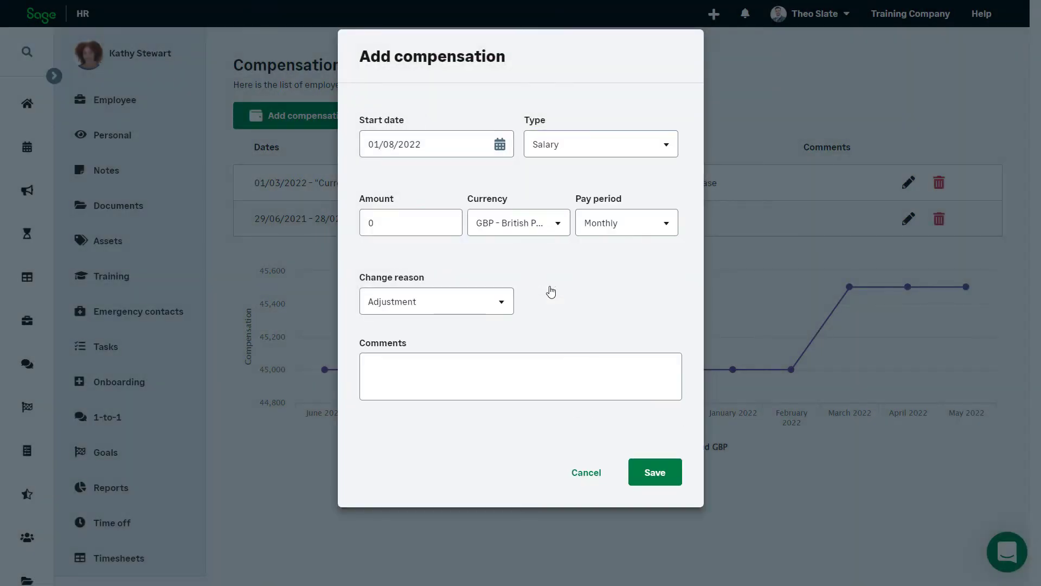
{"action": "double_click", "coordinate": [382, 227]}
{"action": "type", "text": "5"}
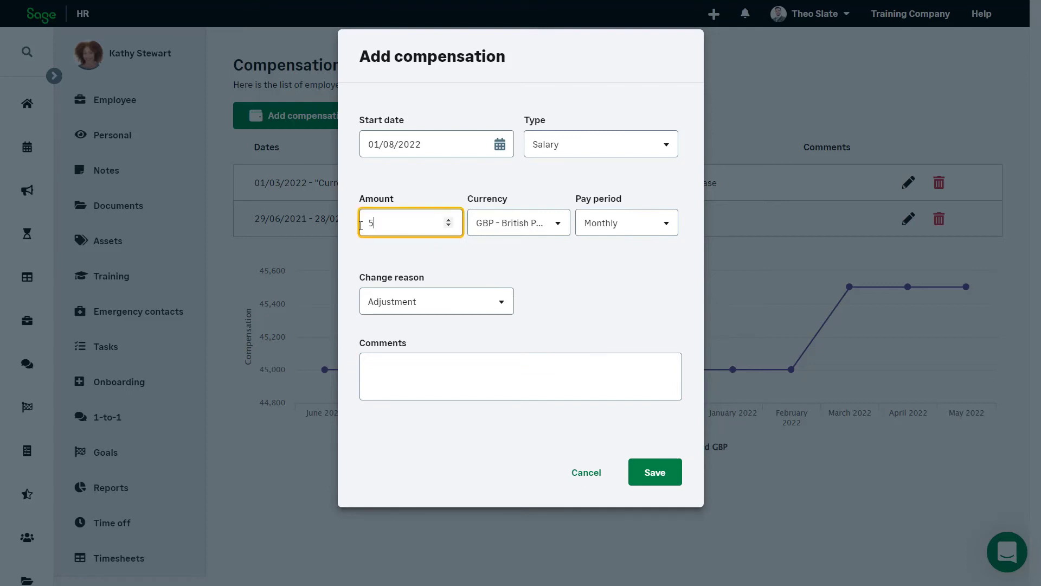
{"action": "type", "text": "0000"}
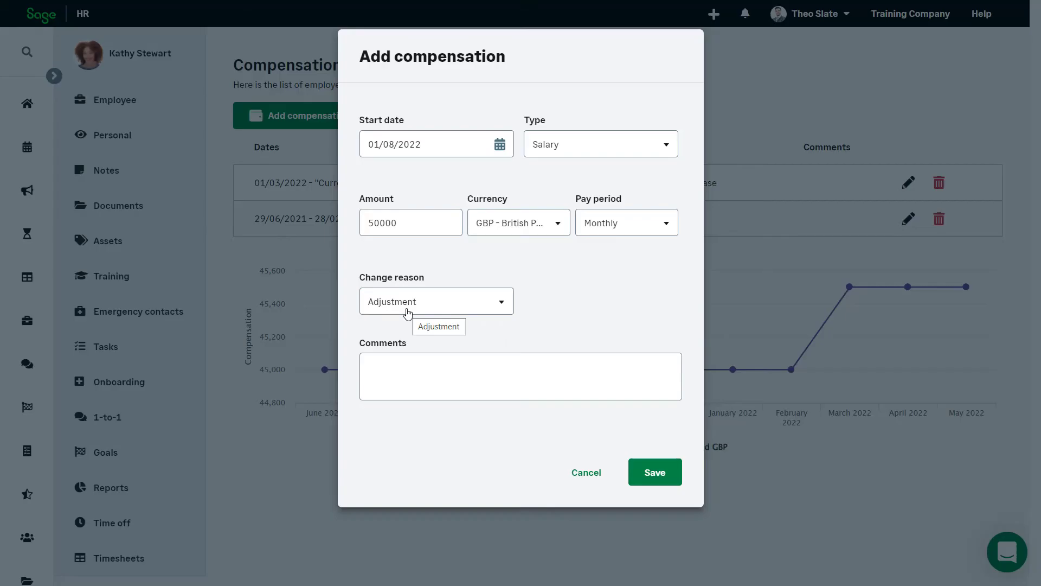
Review the available change reasons, keep Adjustment and save the salary entry
{"action": "left_click", "coordinate": [407, 312]}
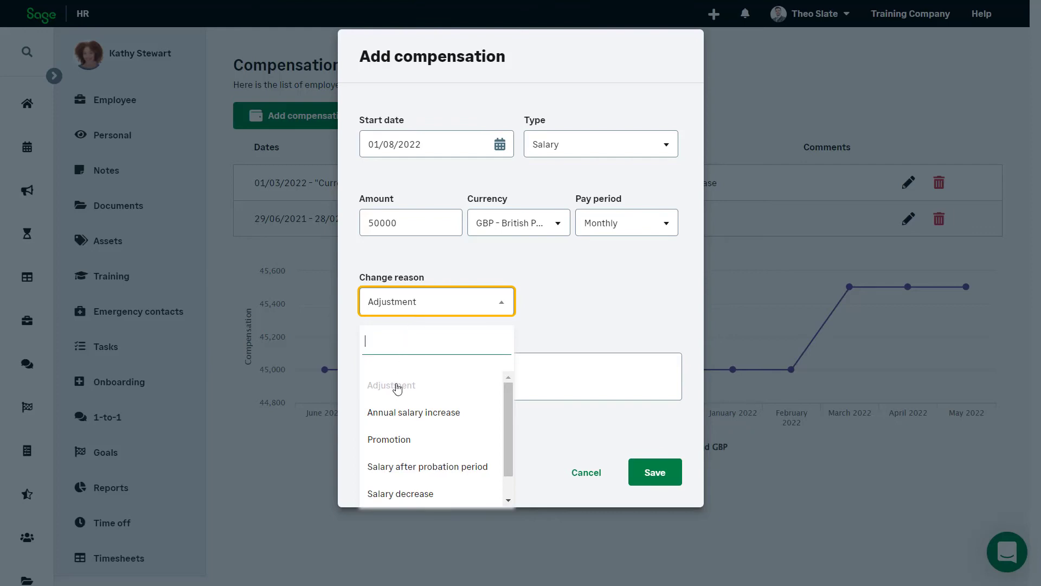
{"action": "left_click", "coordinate": [541, 325]}
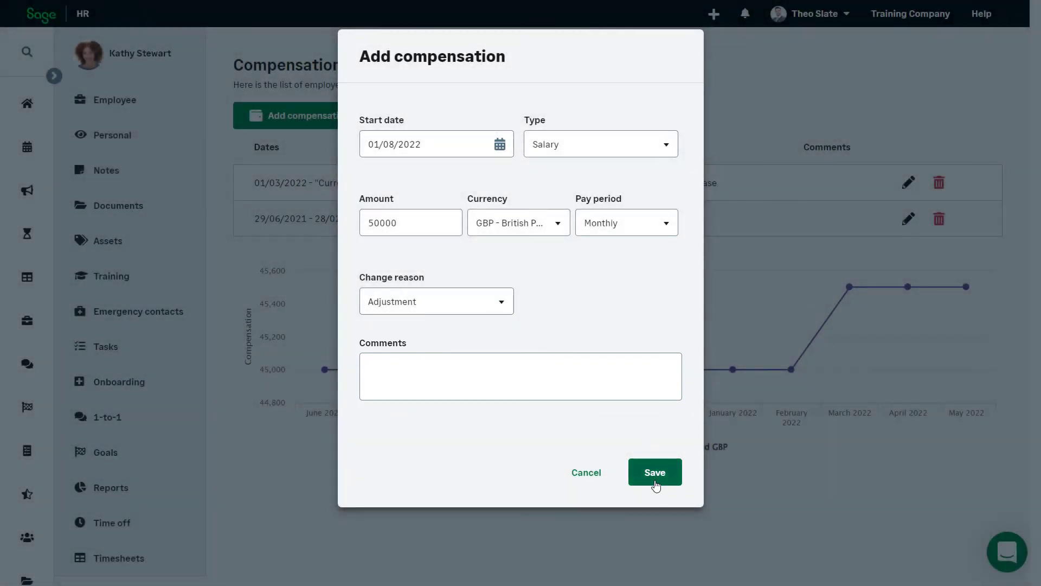
{"action": "left_click", "coordinate": [646, 478]}
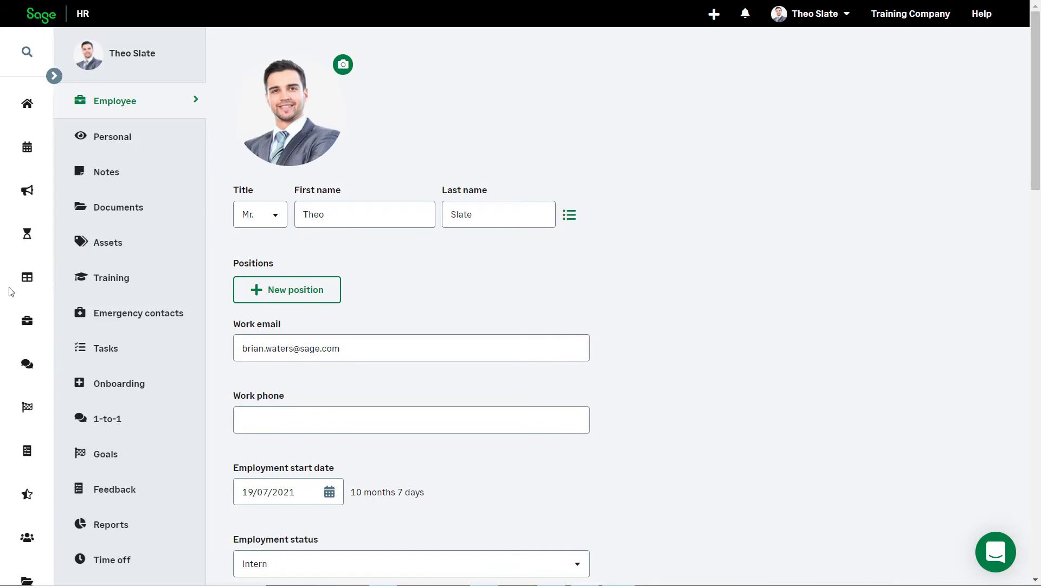
Open the Compensation report of the HR Dashboard
{"action": "scroll", "coordinate": [106, 380], "scroll_direction": "down", "scroll_amount": 5}
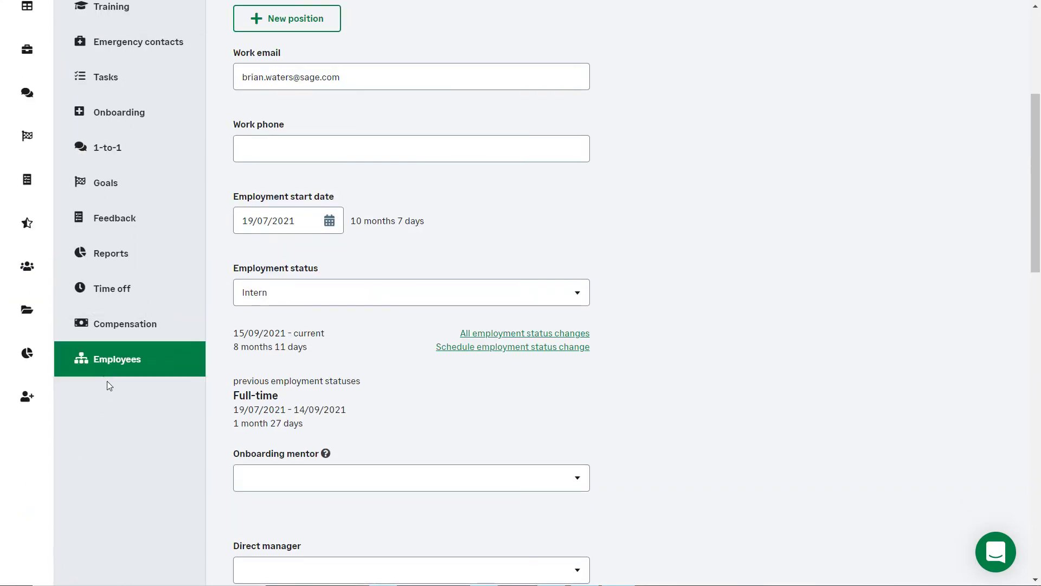
{"action": "left_click", "coordinate": [34, 353]}
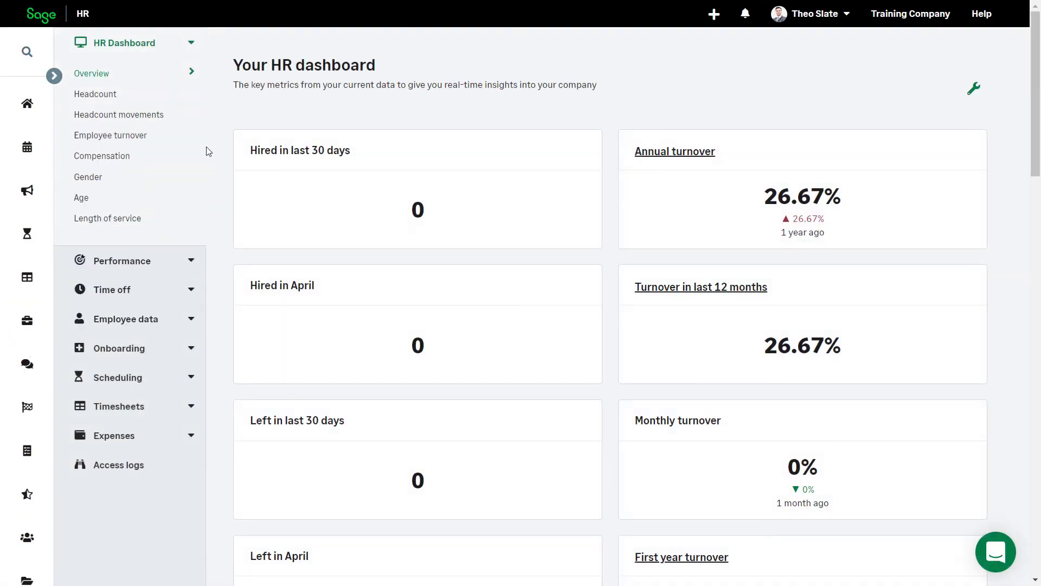
{"action": "left_click", "coordinate": [143, 157]}
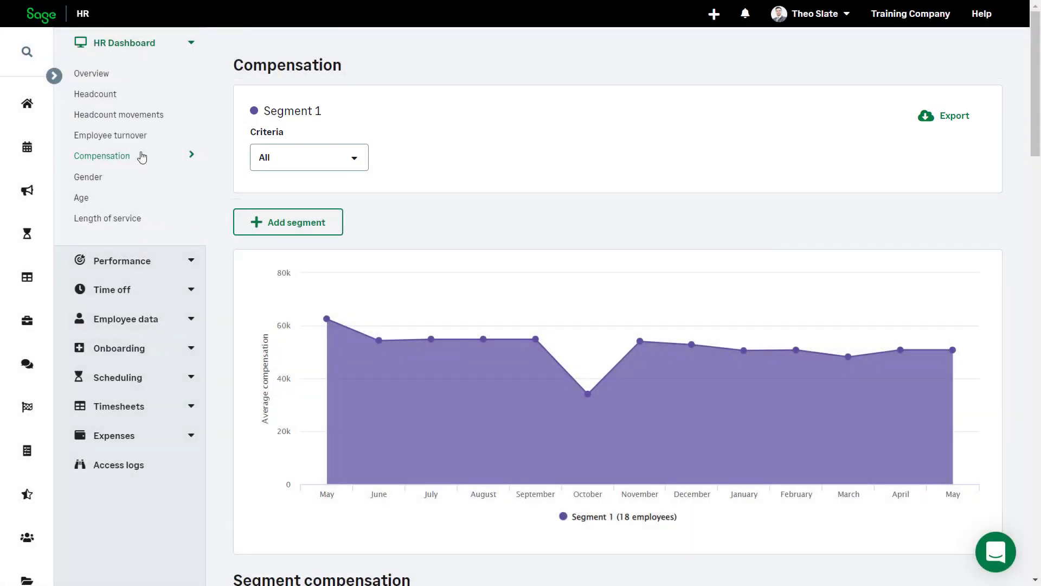
Set the Segment 1 criteria to Position and browse the selectable positions, leaving All positions selected
{"action": "left_click", "coordinate": [323, 170]}
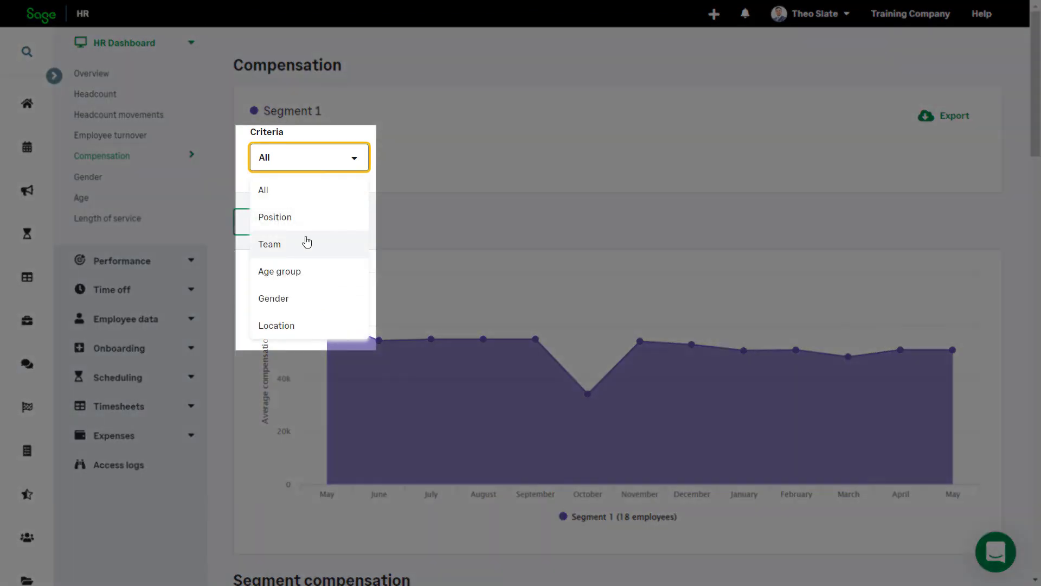
{"action": "left_click", "coordinate": [274, 217]}
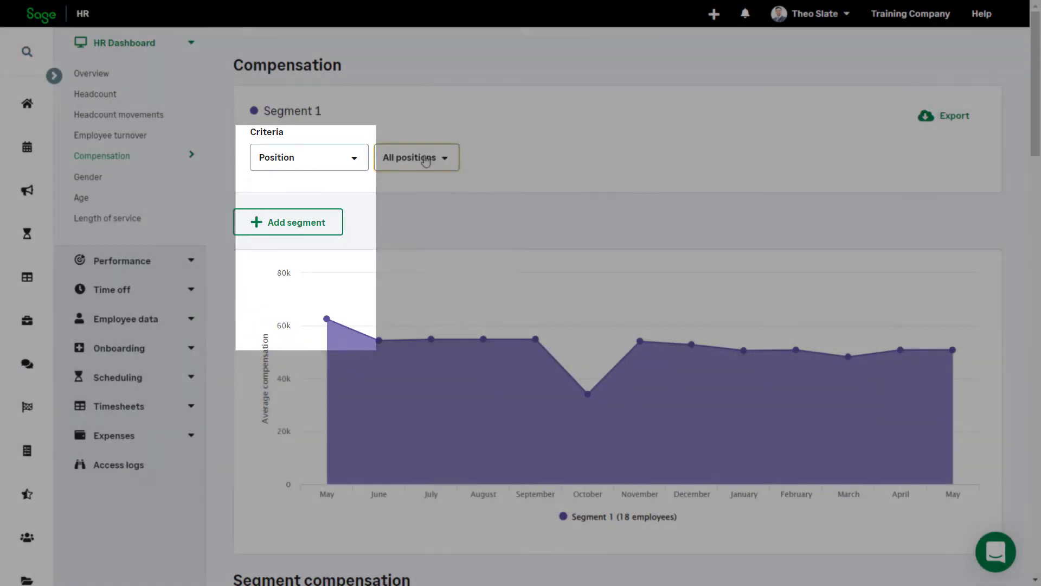
{"action": "left_click", "coordinate": [416, 158]}
{"action": "scroll", "coordinate": [434, 274], "scroll_direction": "down", "scroll_amount": 5}
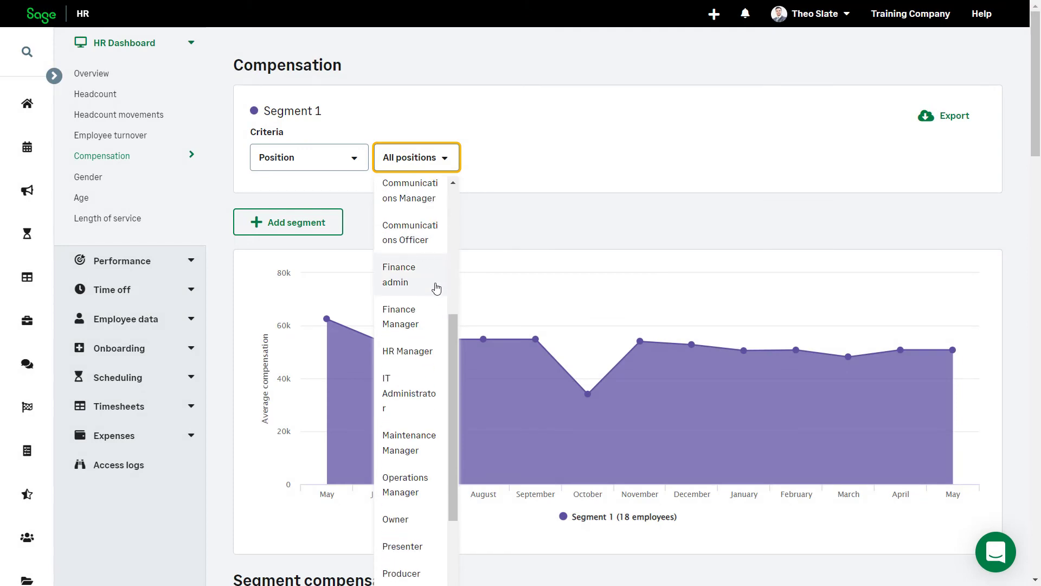
{"action": "scroll", "coordinate": [436, 288], "scroll_direction": "up", "scroll_amount": 5}
{"action": "left_click", "coordinate": [546, 147]}
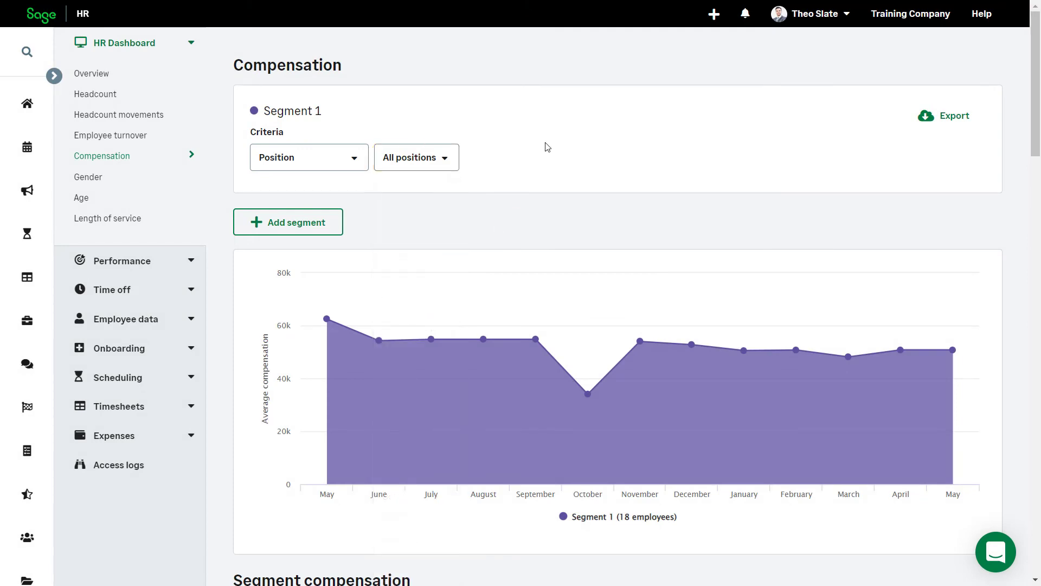